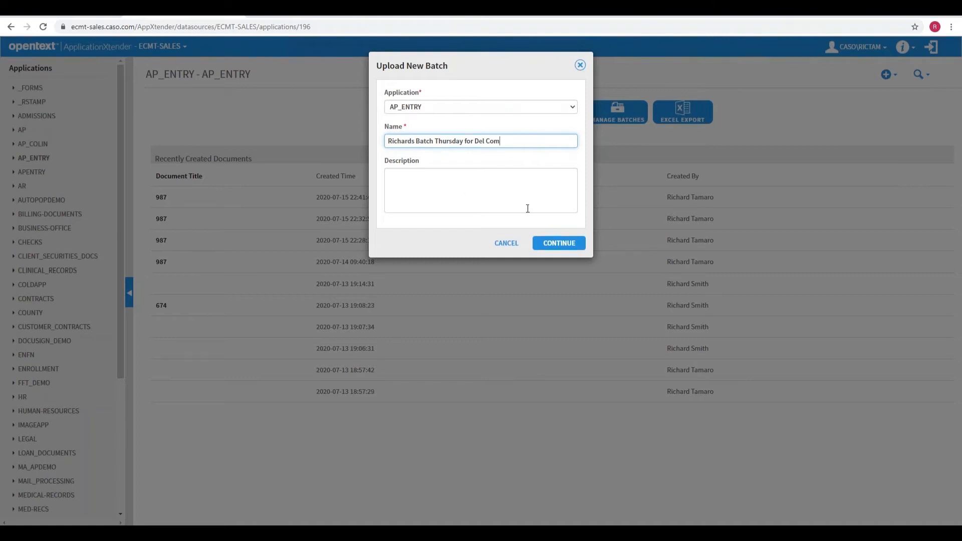
# Step: Create the new AP_ENTRY batch with the entered name and add the invoice files to it as pages
pyautogui.click(562, 242)
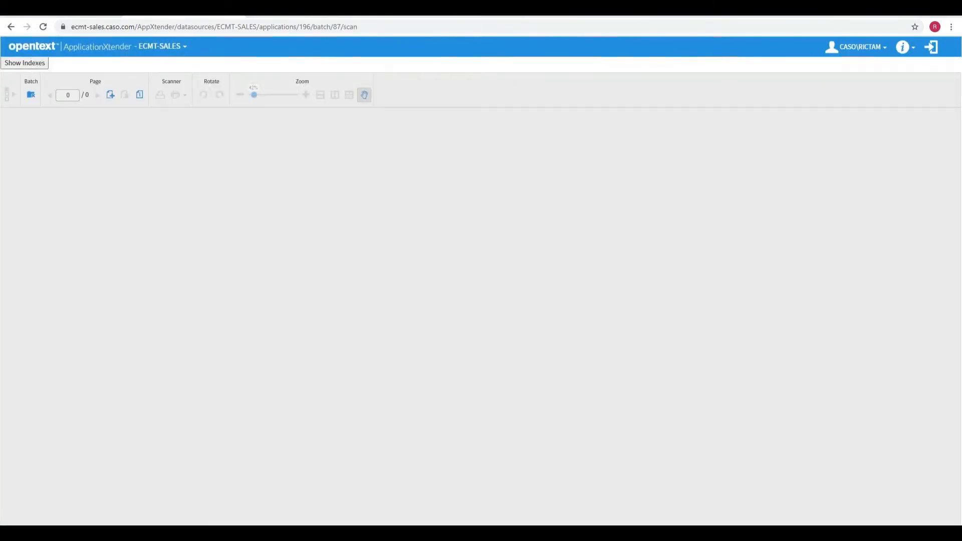
pyautogui.hotkey('alt', 'Tab')
pyautogui.moveTo(584, 146); pyautogui.dragTo(642, 75)
pyautogui.moveTo(551, 180); pyautogui.dragTo(555, 123)
pyautogui.moveTo(504, 158); pyautogui.dragTo(207, 203)
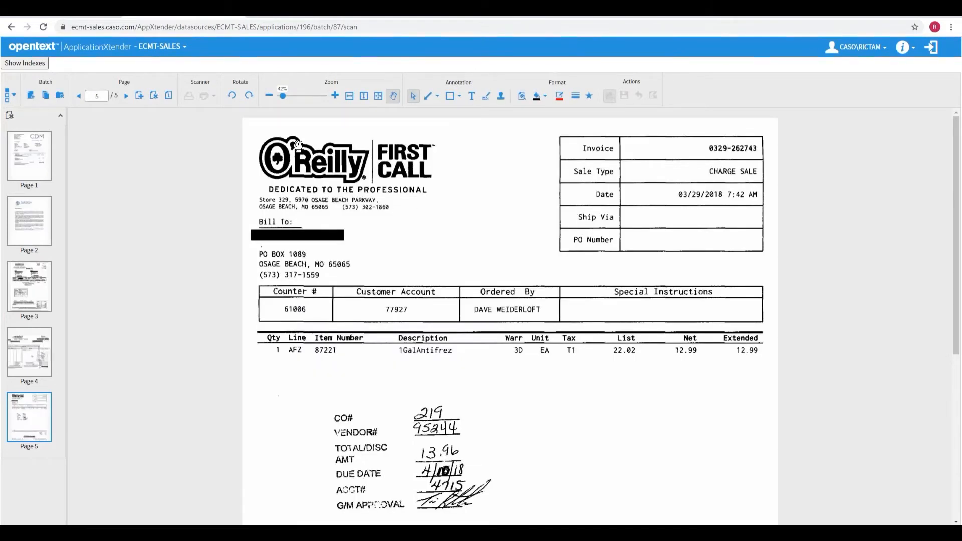
# Step: Switch to ECM Toolbox and open the newly uploaded batch from the IRR workflow's 10 - BATCH INDEXING queue
pyautogui.click(42, 45)
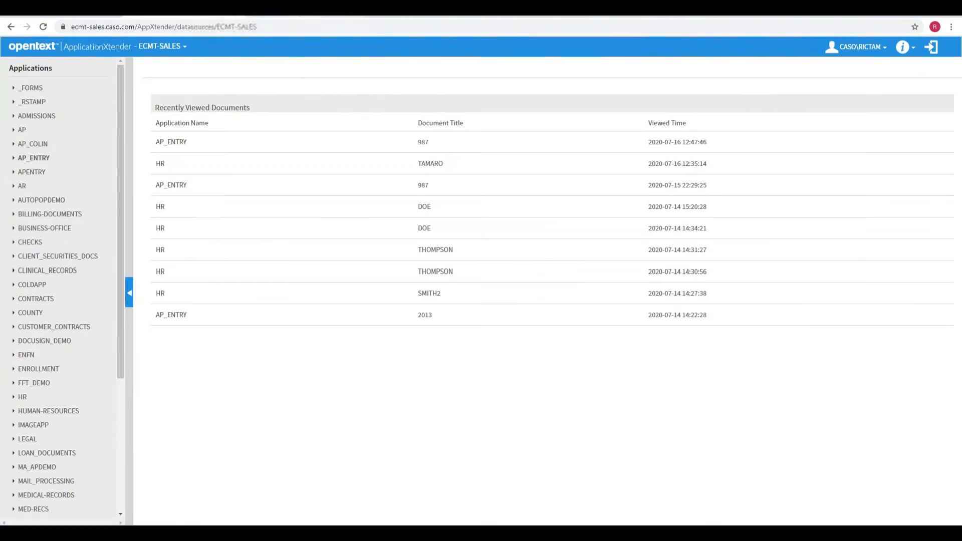
pyautogui.click(298, 16)
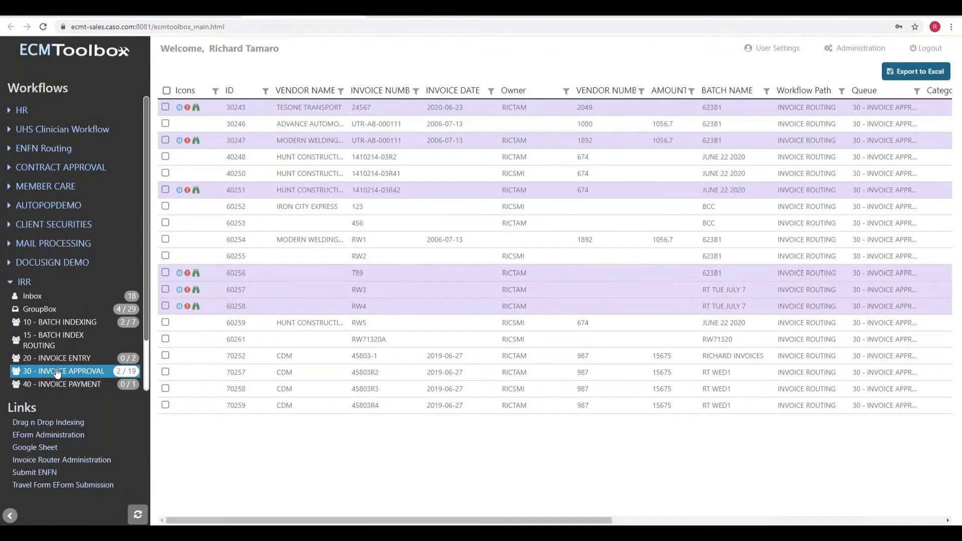
pyautogui.click(68, 325)
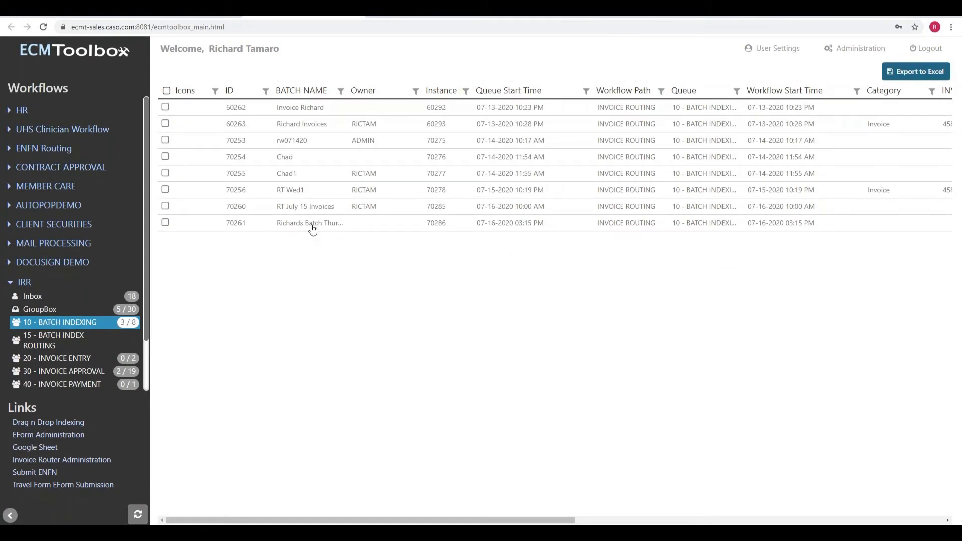
pyautogui.click(314, 228)
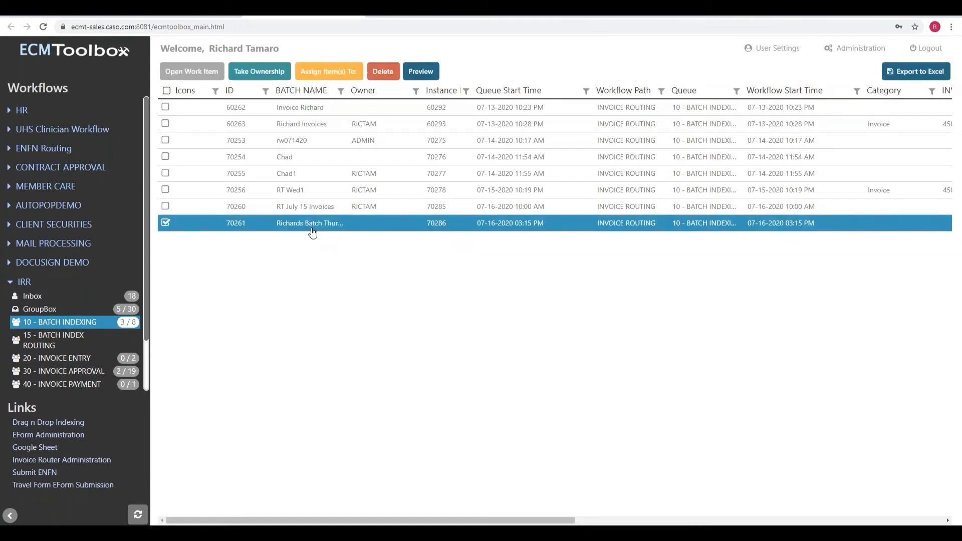
pyautogui.click(202, 72)
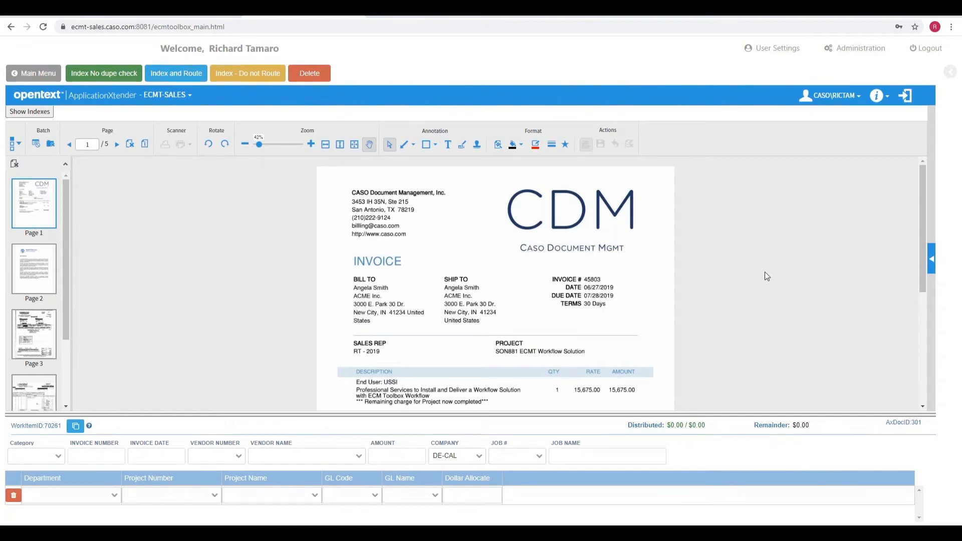
# Step: Set the first document's category to Invoice and its invoice number to 45803R33
pyautogui.moveTo(924, 269); pyautogui.dragTo(923, 296)
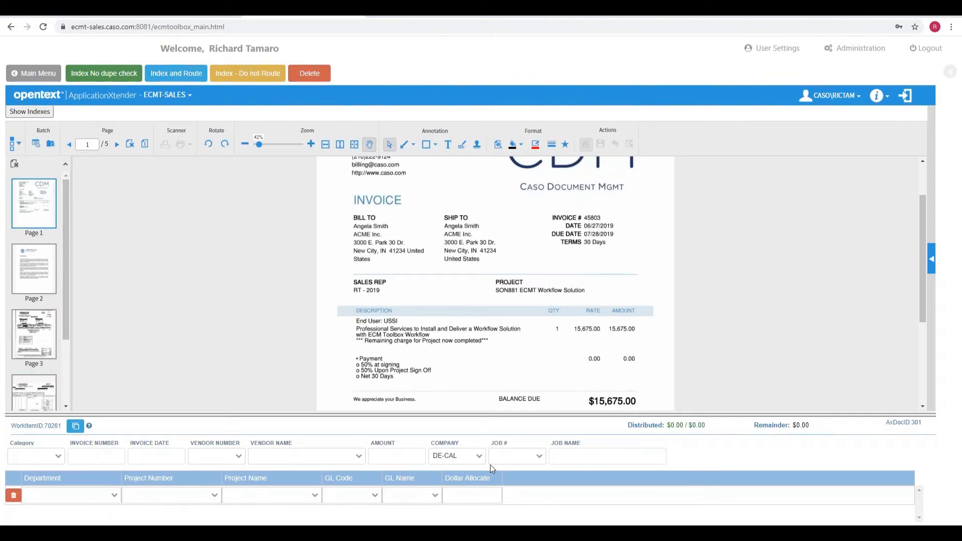
pyautogui.click(27, 454)
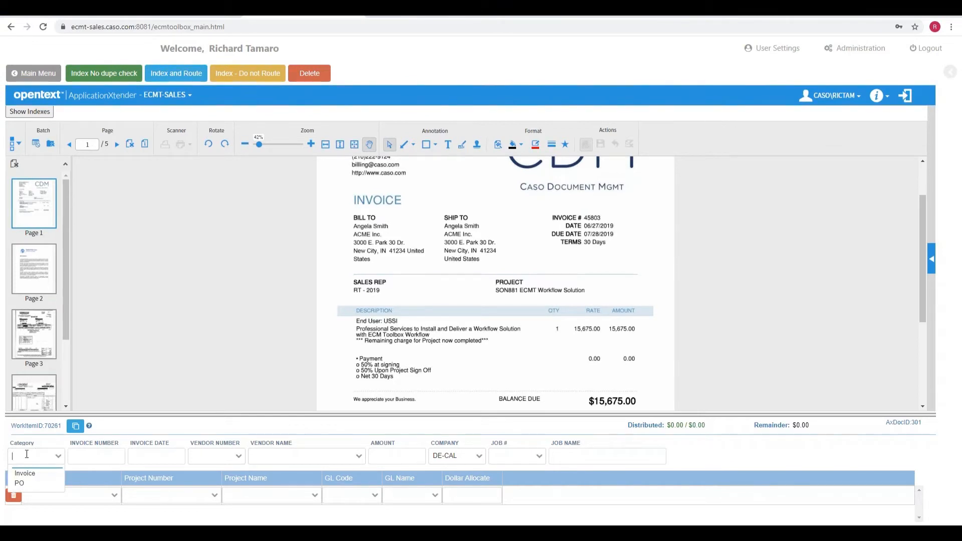
pyautogui.press('Down')
pyautogui.press('Tab')
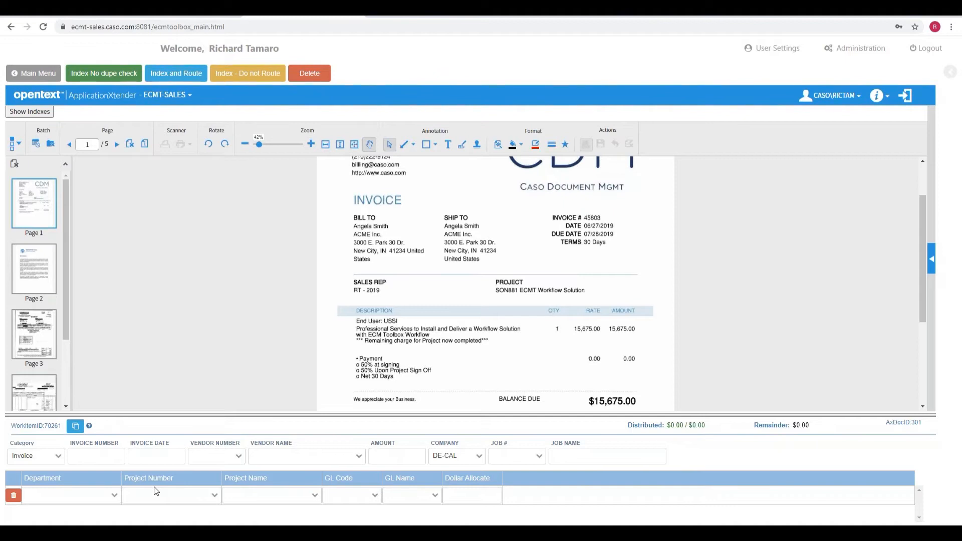
pyautogui.write('45903')
pyautogui.press('BackSpace')
pyautogui.press('BackSpace')
pyautogui.press('BackSpace')
pyautogui.write('8')
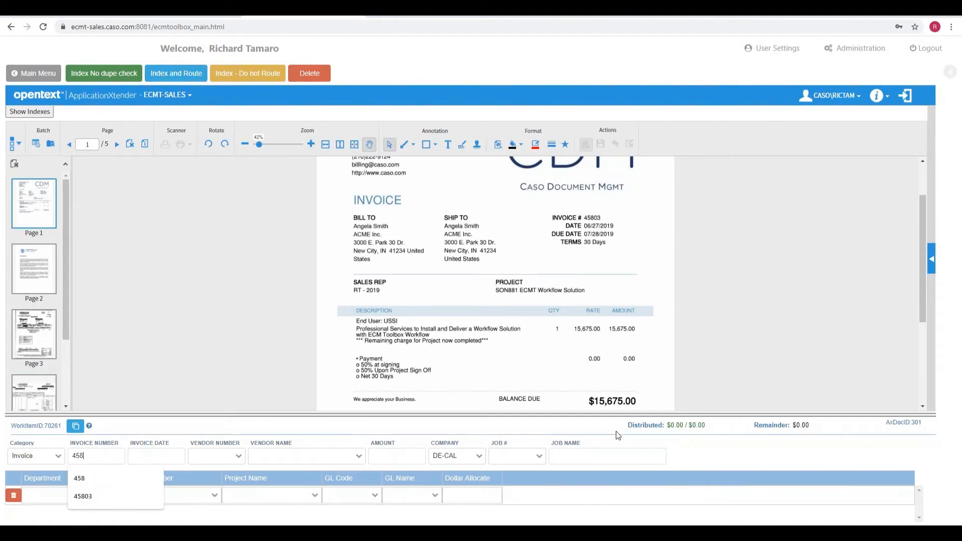
pyautogui.write('03R33')
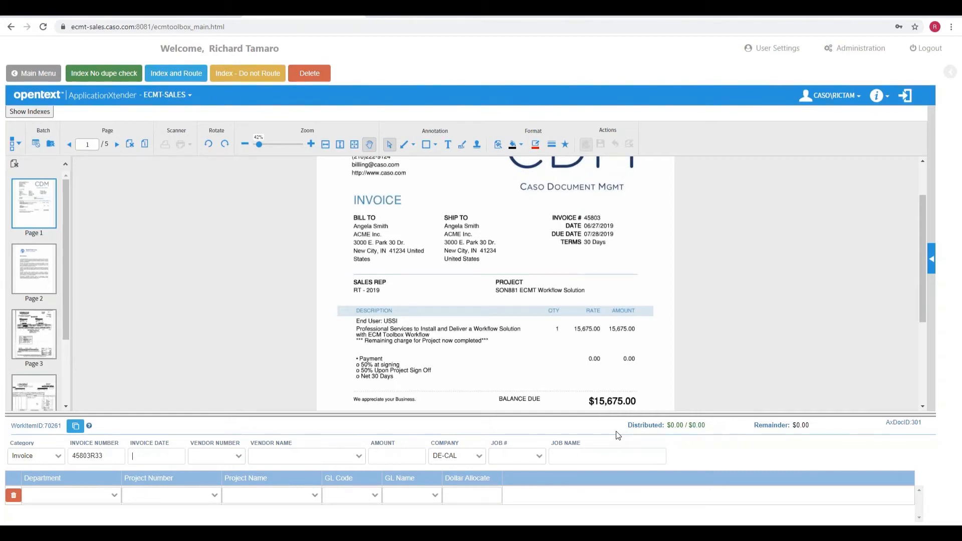
# Step: Set the invoice date to 06/27/2019
pyautogui.write('06')
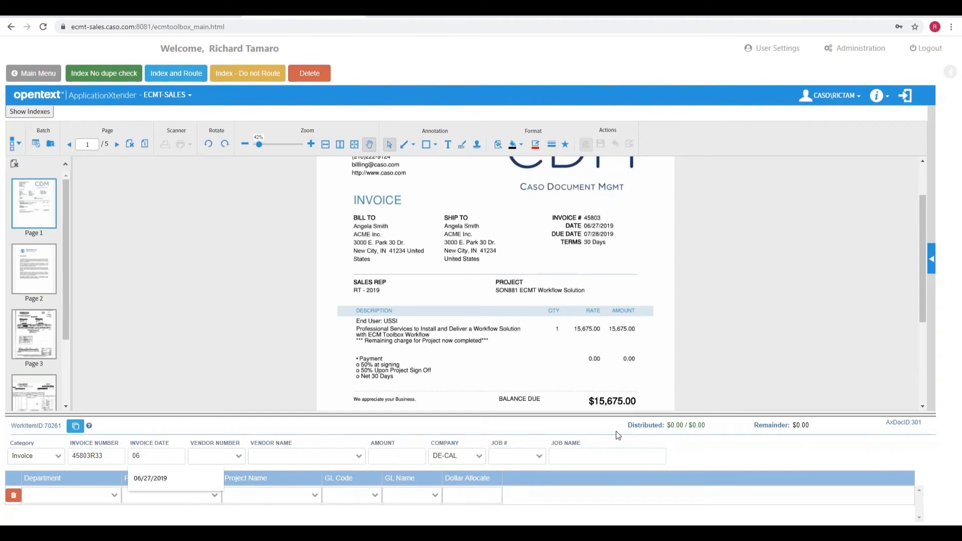
pyautogui.write('/27/2016')
pyautogui.press('BackSpace')
pyautogui.write('9')
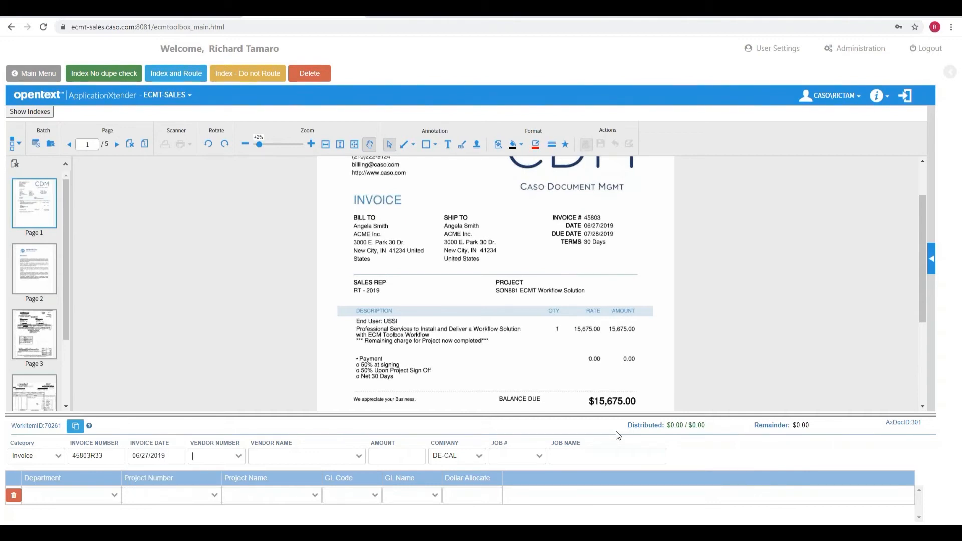
pyautogui.press('Tab')
# Step: Enter vendor number 987 with vendor name CDM, and set the invoice amount to 15675
pyautogui.write('987')
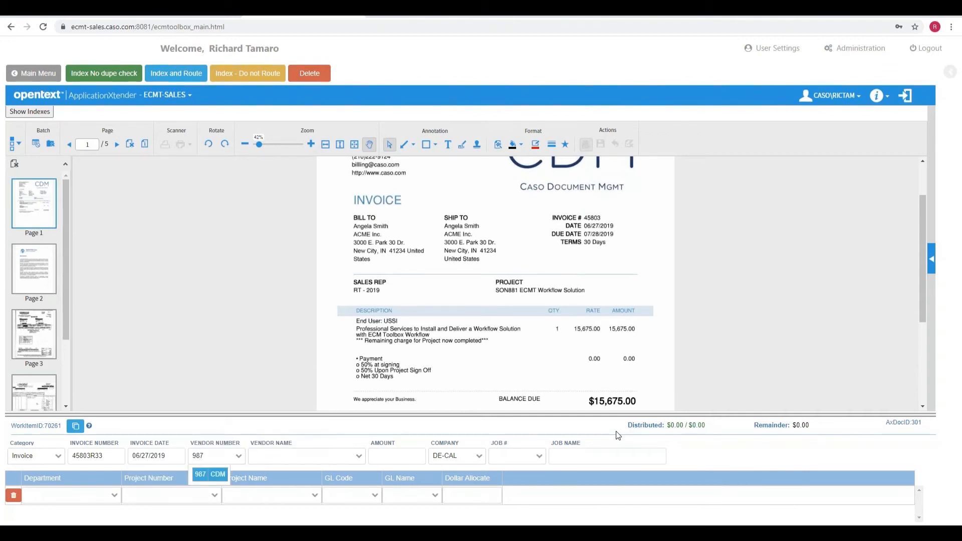
pyautogui.press('Tab')
pyautogui.write('CDM')
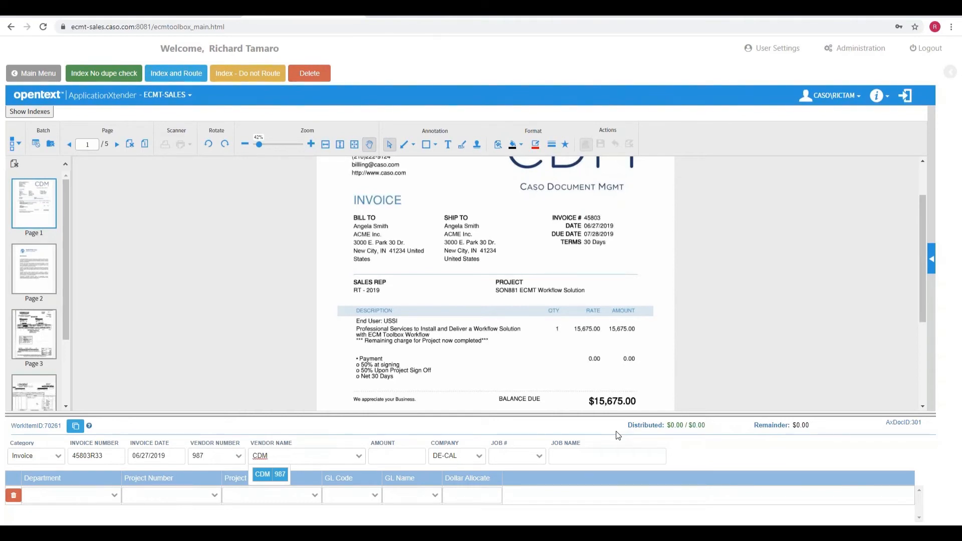
pyautogui.press('Tab')
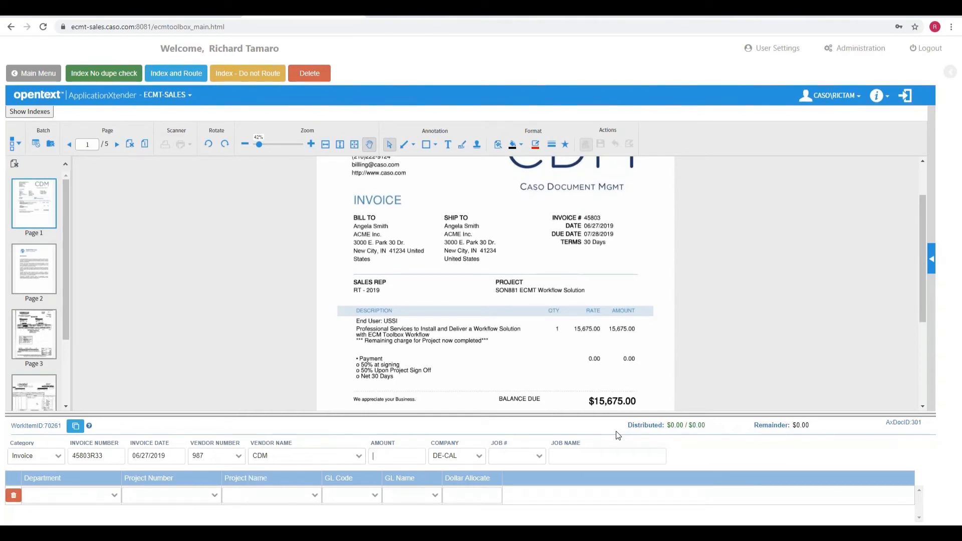
pyautogui.write('15675')
pyautogui.press('Tab')
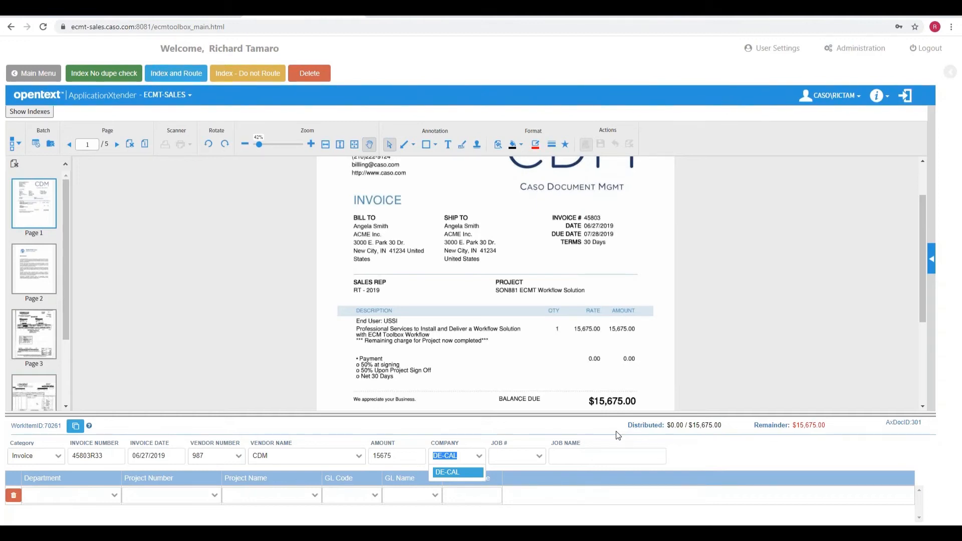
# Step: Keep DE-CAL as the company and assign job 115003, NE WTP CA SYS, to the invoice
pyautogui.press('Tab')
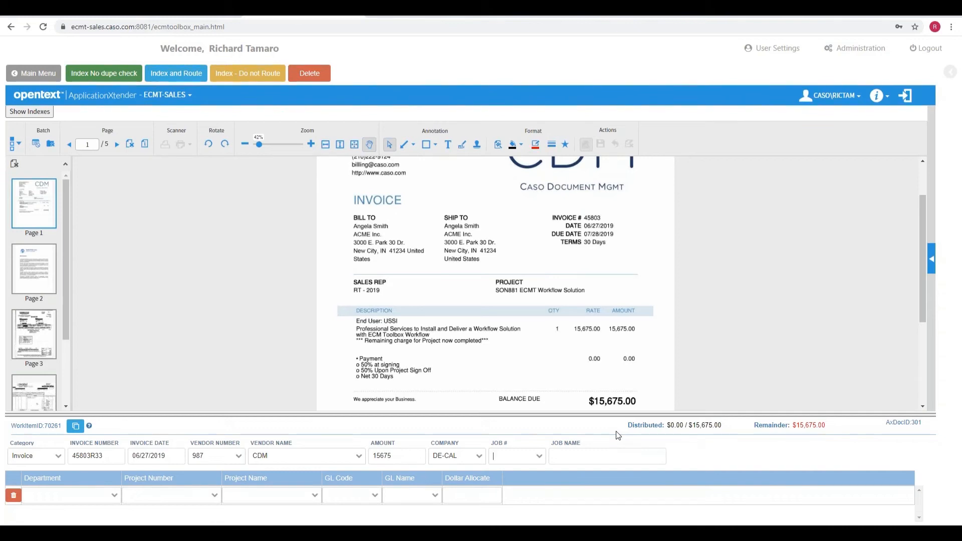
pyautogui.write('1')
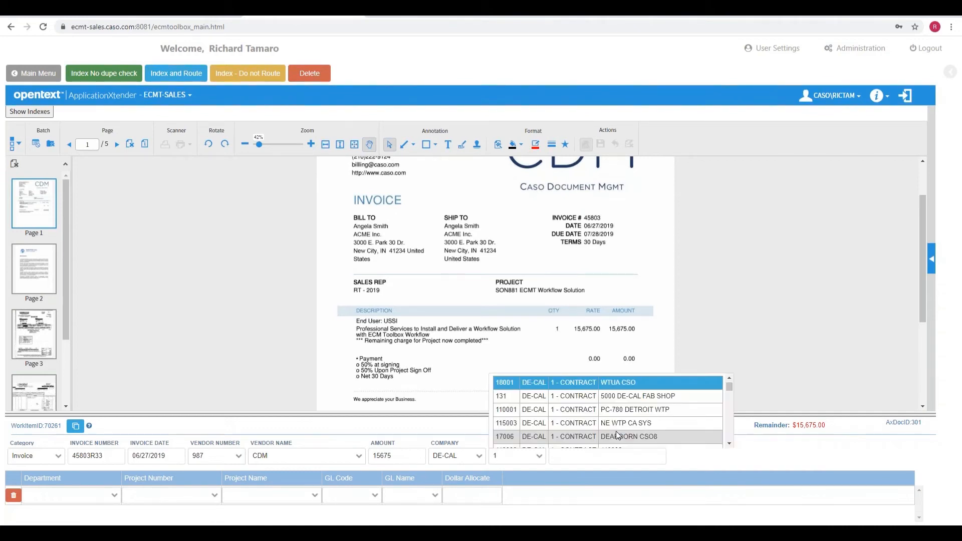
pyautogui.press('Down')
pyautogui.press('Down')
pyautogui.press('Down')
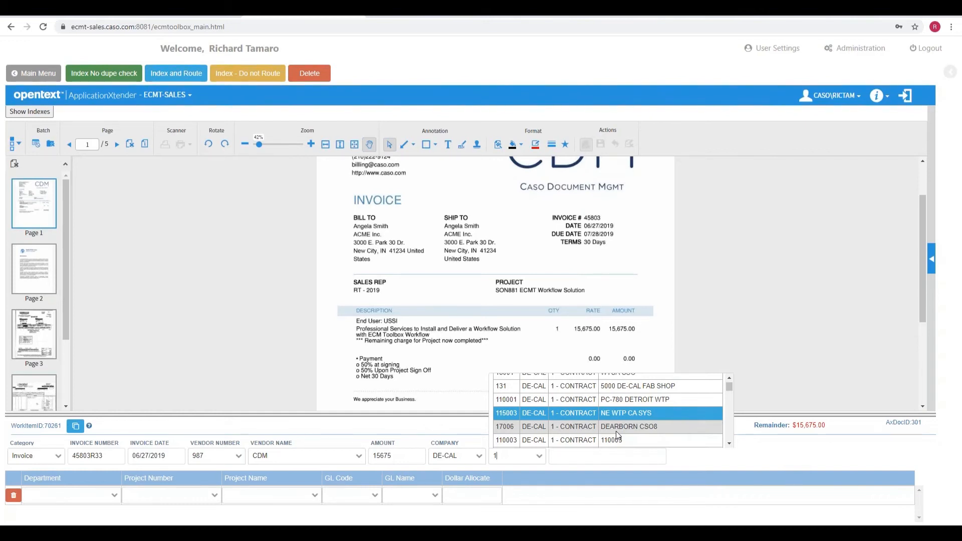
pyautogui.press('Tab')
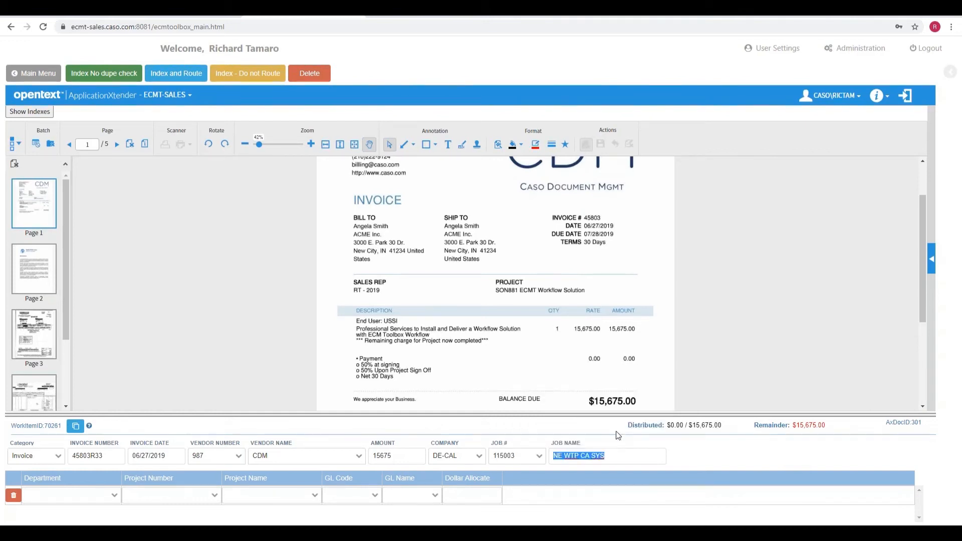
# Step: Set the department of the first distribution row to Human Resources
pyautogui.press('Tab')
pyautogui.press('Down')
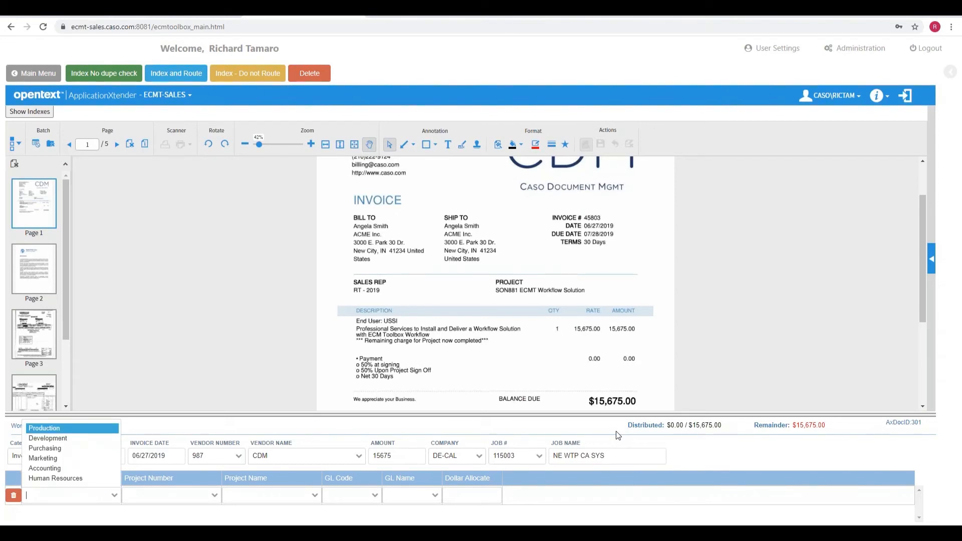
pyautogui.press('Down')
pyautogui.press('Down')
pyautogui.press('Down')
pyautogui.press('Down')
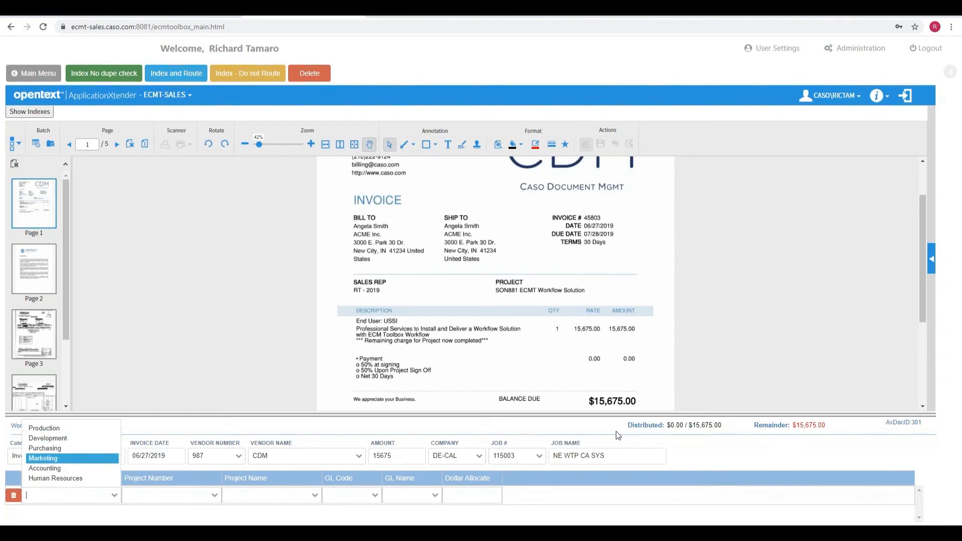
pyautogui.press('Down')
pyautogui.press('Tab')
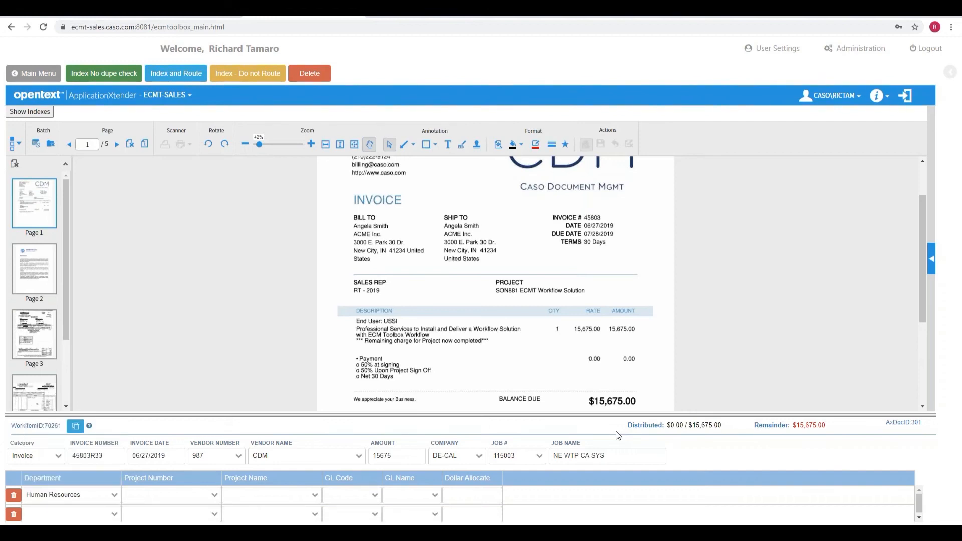
# Step: Assign project 102, White Feather, to the first distribution row
pyautogui.press('Down')
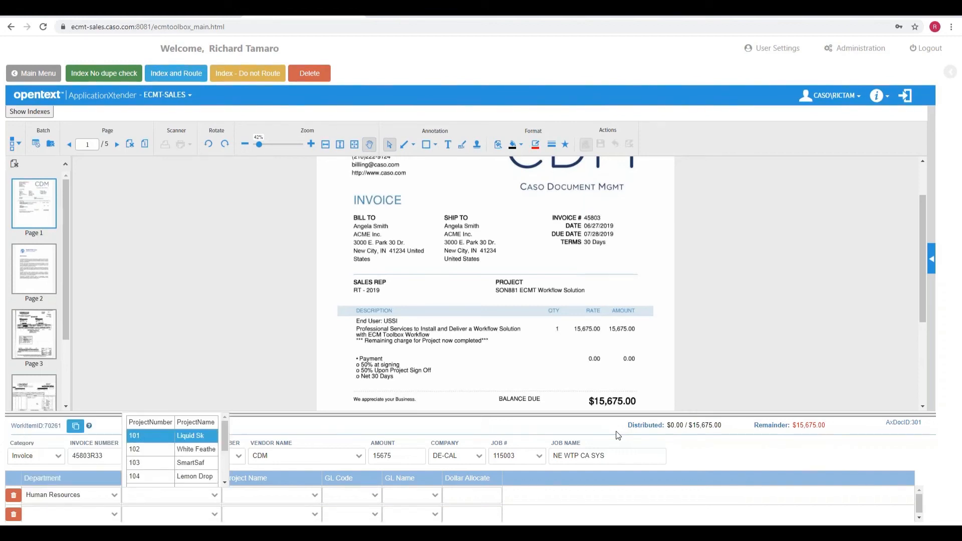
pyautogui.press('Down')
pyautogui.press('Tab')
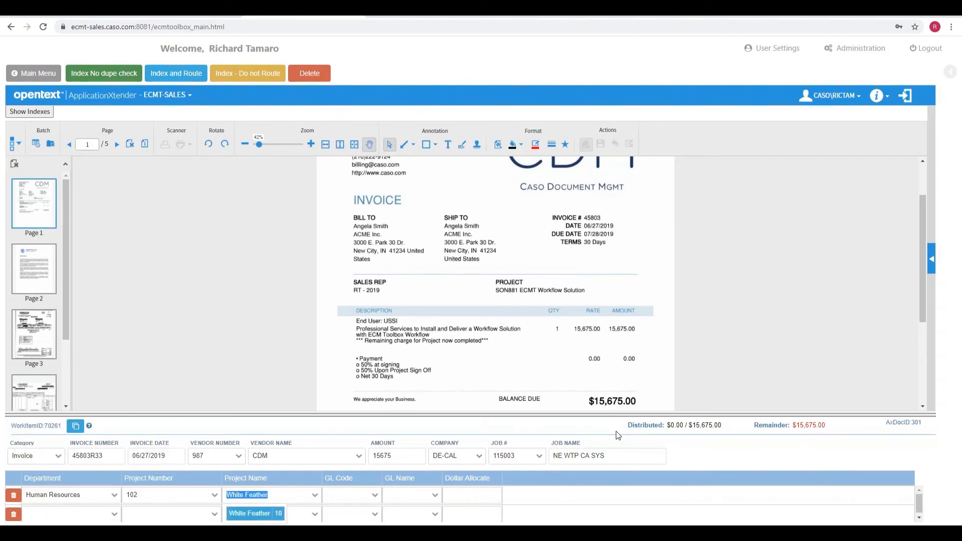
pyautogui.press('Tab')
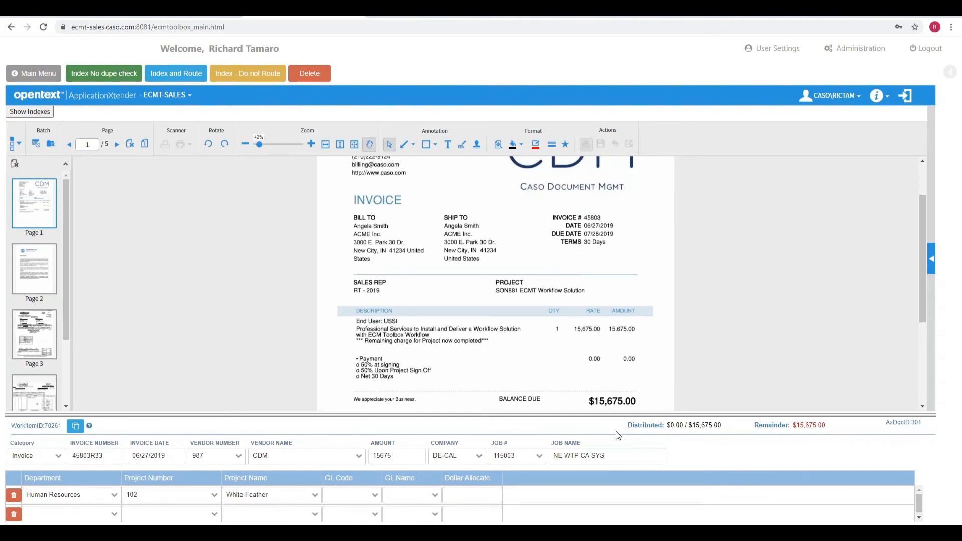
# Step: Set the first distribution row's GL code to 5000, Software, and allocate 10000 dollars to it
pyautogui.press('Down')
pyautogui.press('Down')
pyautogui.press('Down')
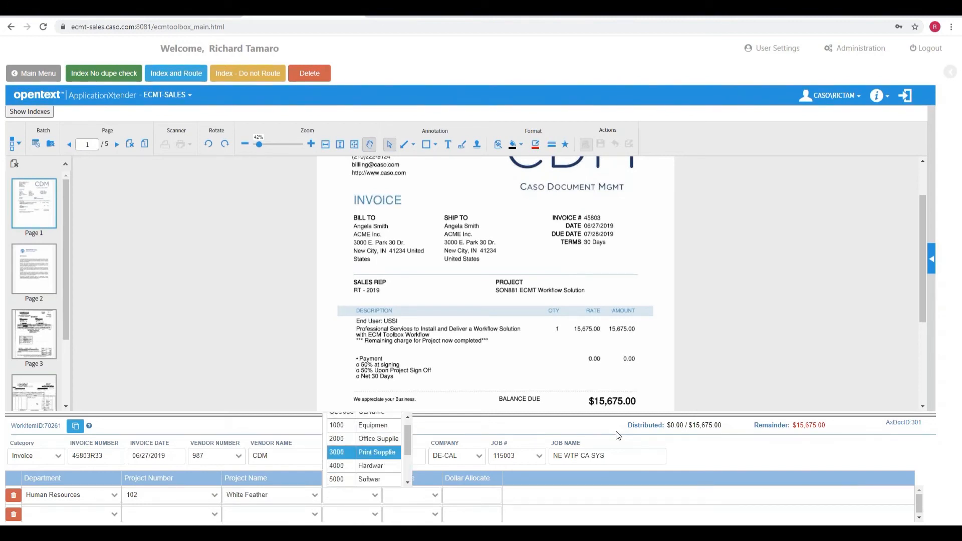
pyautogui.press('Down')
pyautogui.press('Down')
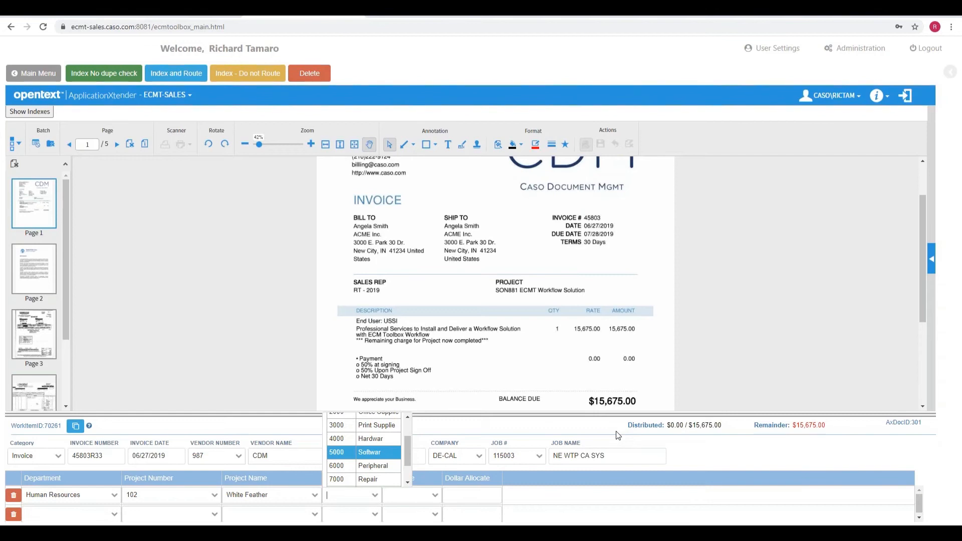
pyautogui.press('Tab')
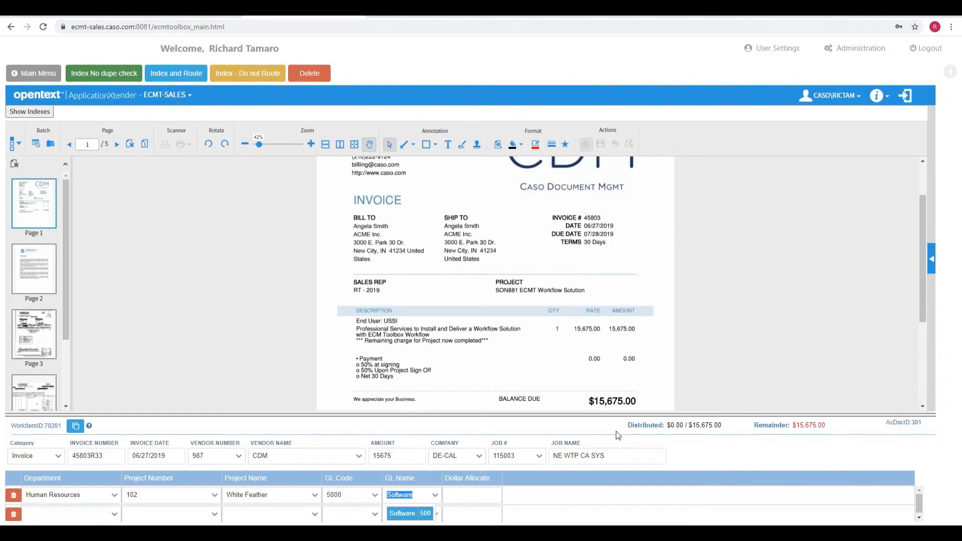
pyautogui.press('Tab')
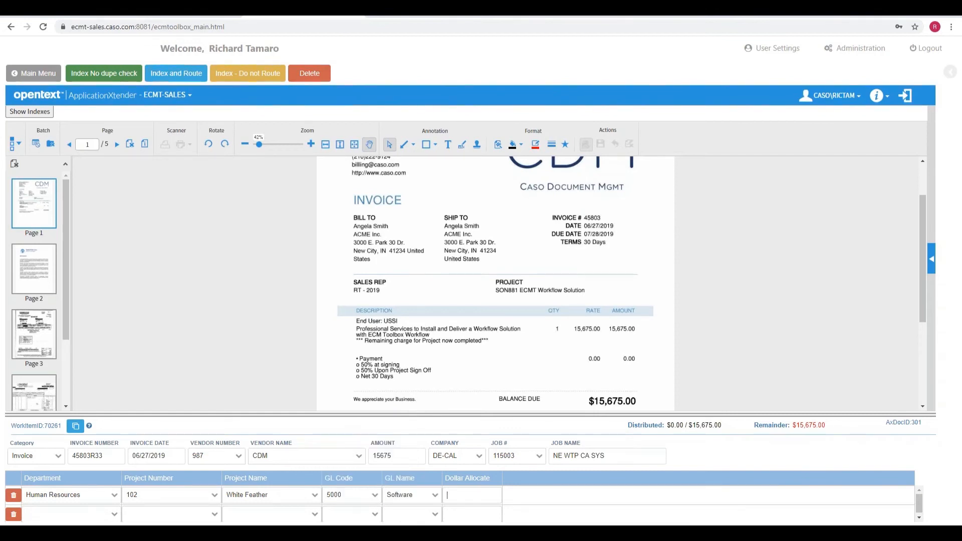
pyautogui.write('10000')
pyautogui.press('Tab')
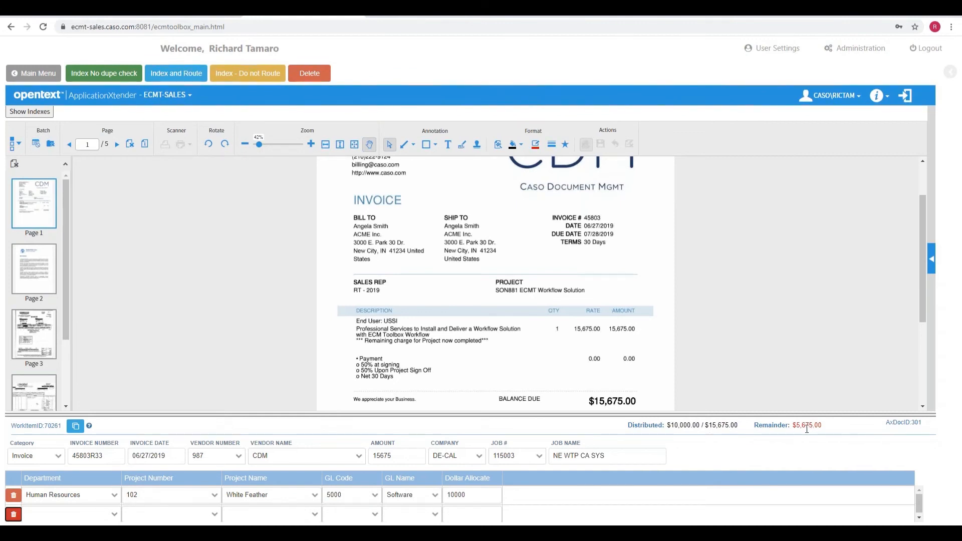
# Step: Set the department of the second distribution row to Marketing
pyautogui.click(71, 512)
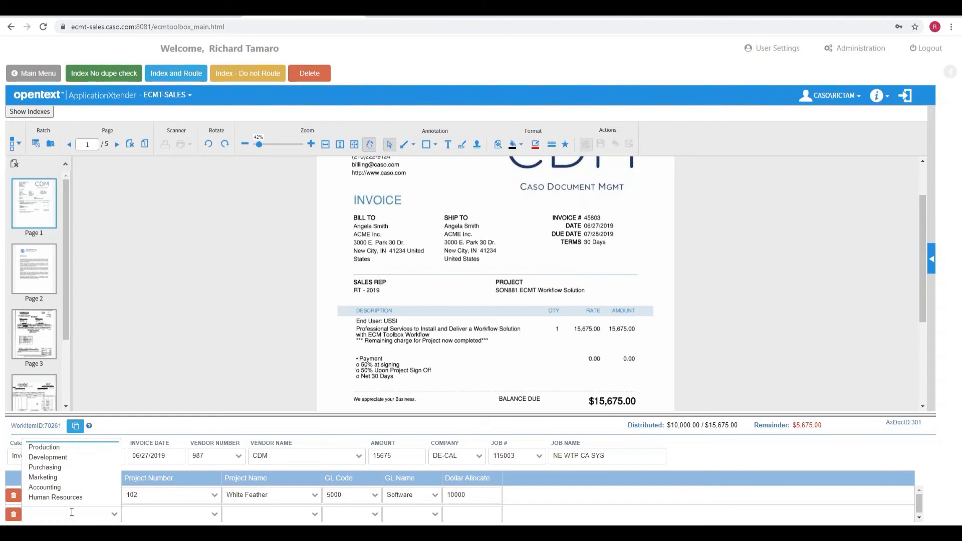
pyautogui.press('Down')
pyautogui.press('Down')
pyautogui.press('Down')
pyautogui.press('Down')
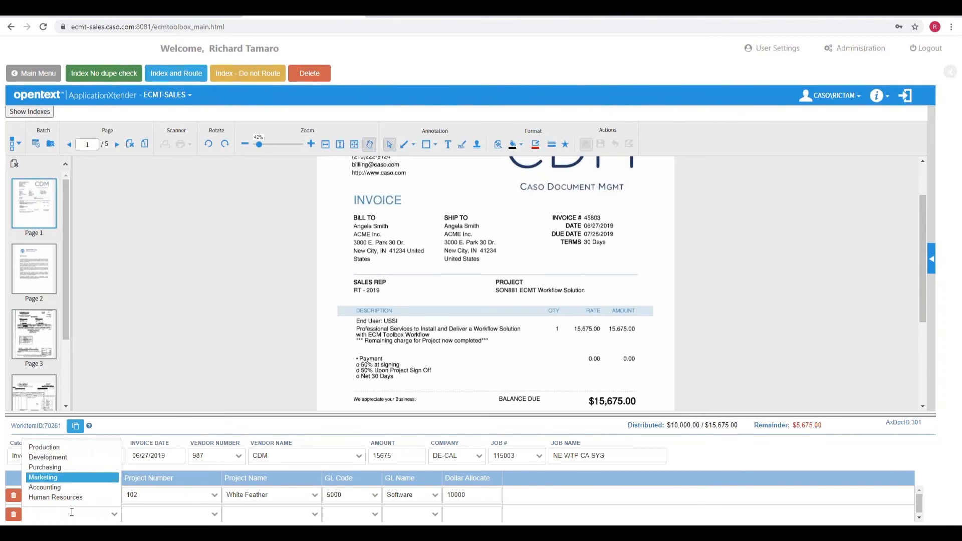
pyautogui.press('Tab')
# Step: Assign project 105, Urban Sharp, to the second distribution row
pyautogui.press('Down')
pyautogui.press('Down')
pyautogui.press('Down')
pyautogui.press('Down')
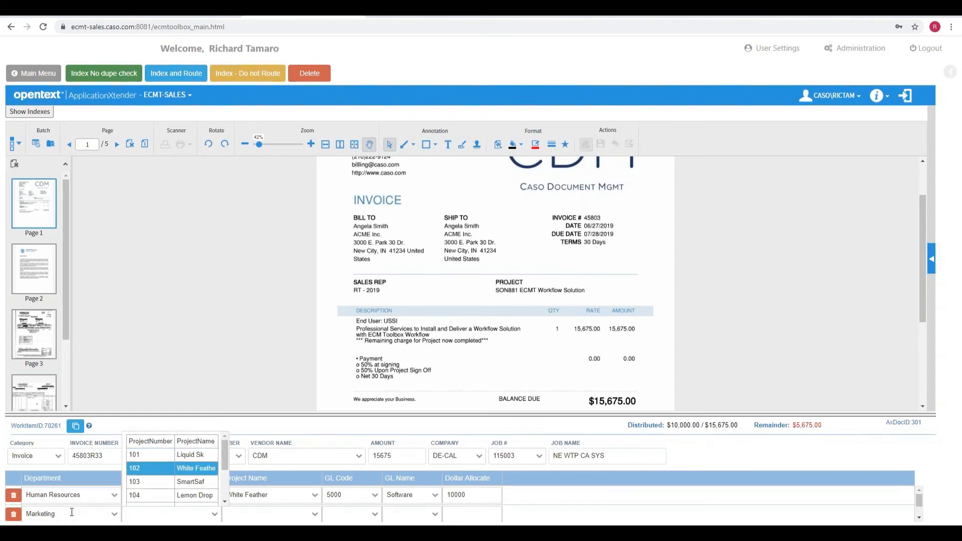
pyautogui.press('Down')
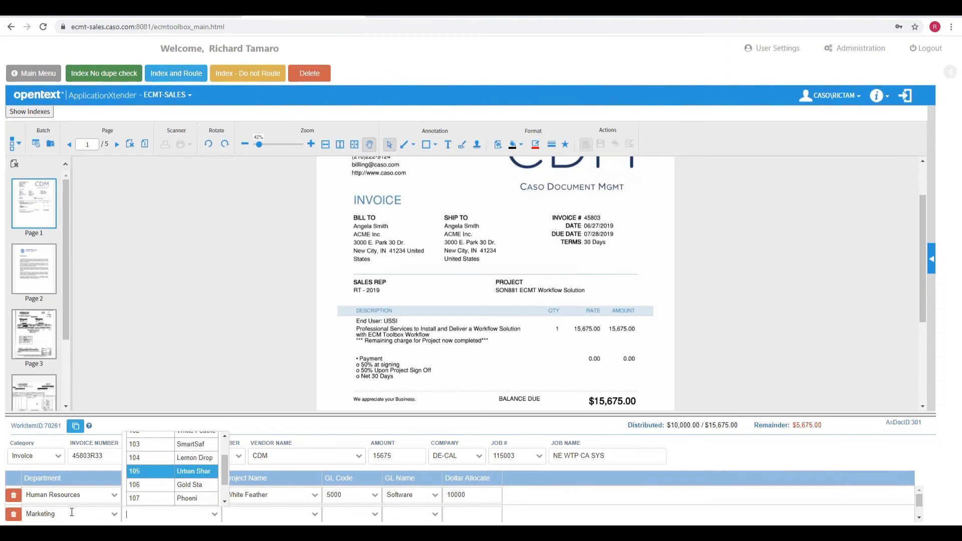
pyautogui.press('Tab')
pyautogui.press('Tab')
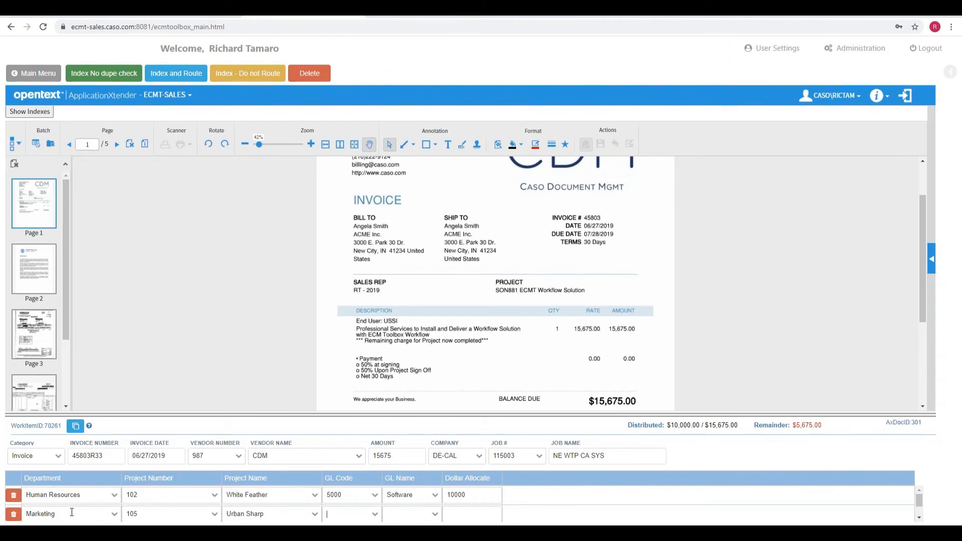
# Step: Set the second distribution row's GL code to 4000, Hardware, and allocate 5675 dollars to it
pyautogui.press('Down')
pyautogui.press('Down')
pyautogui.press('Down')
pyautogui.press('Down')
pyautogui.press('Tab')
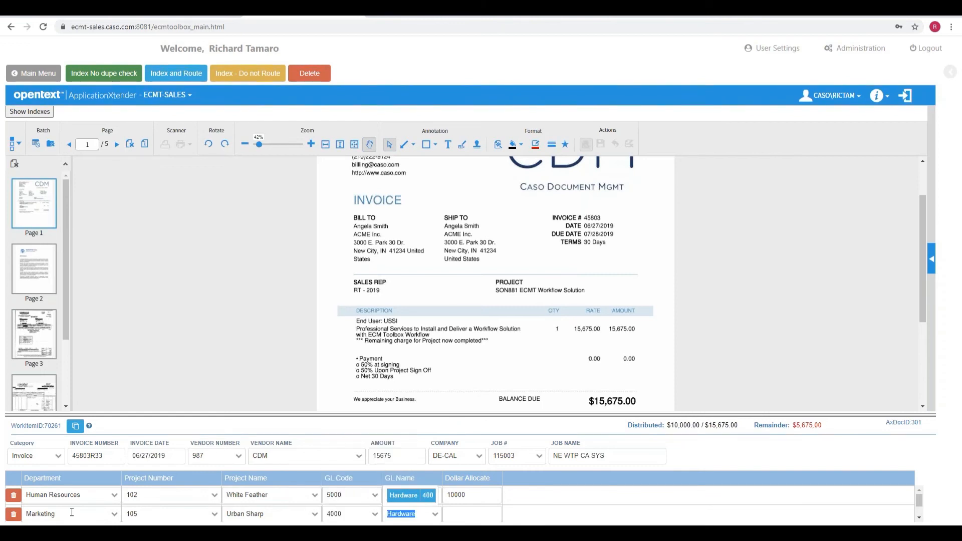
pyautogui.press('Tab')
pyautogui.write('56754')
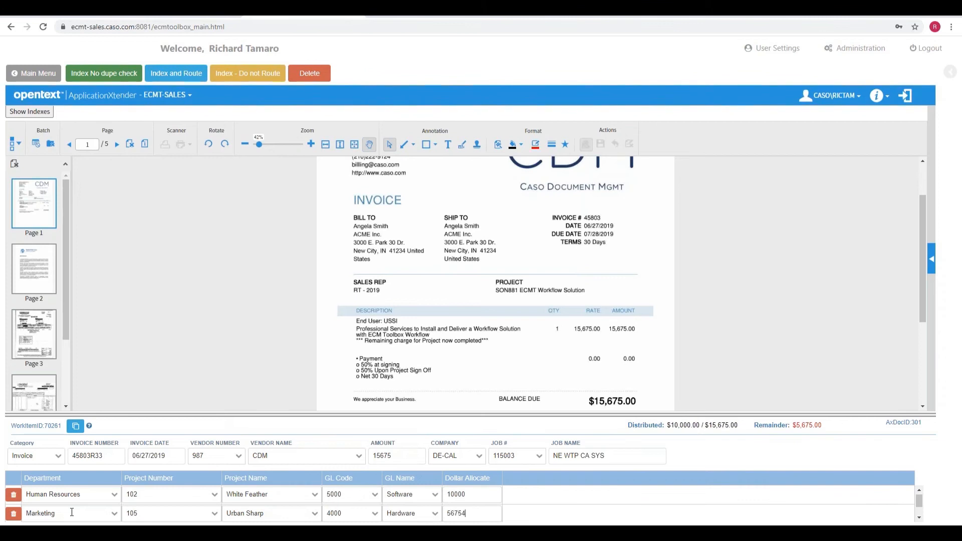
pyautogui.press('Tab')
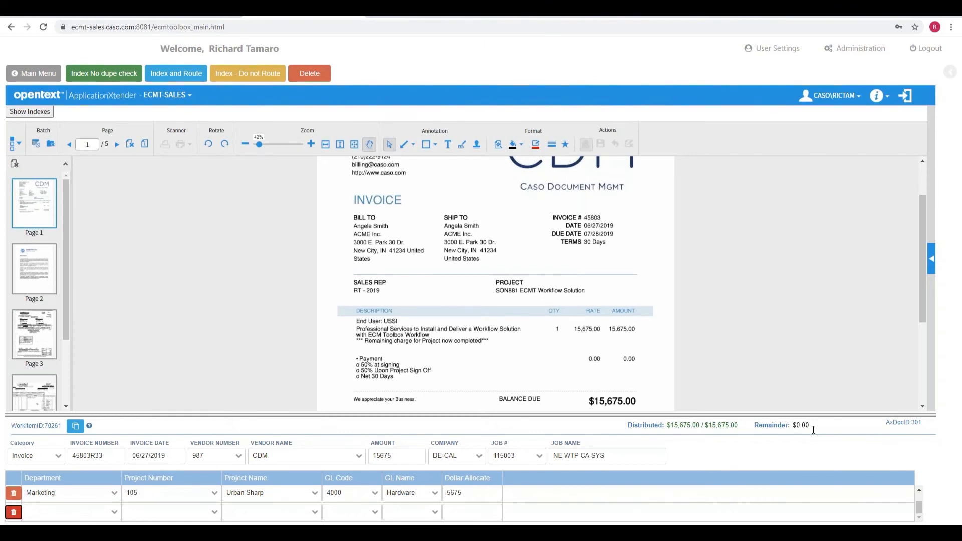
# Step: Advance the batch to page 2, then index and route the fully distributed CDM invoice
pyautogui.click(117, 144)
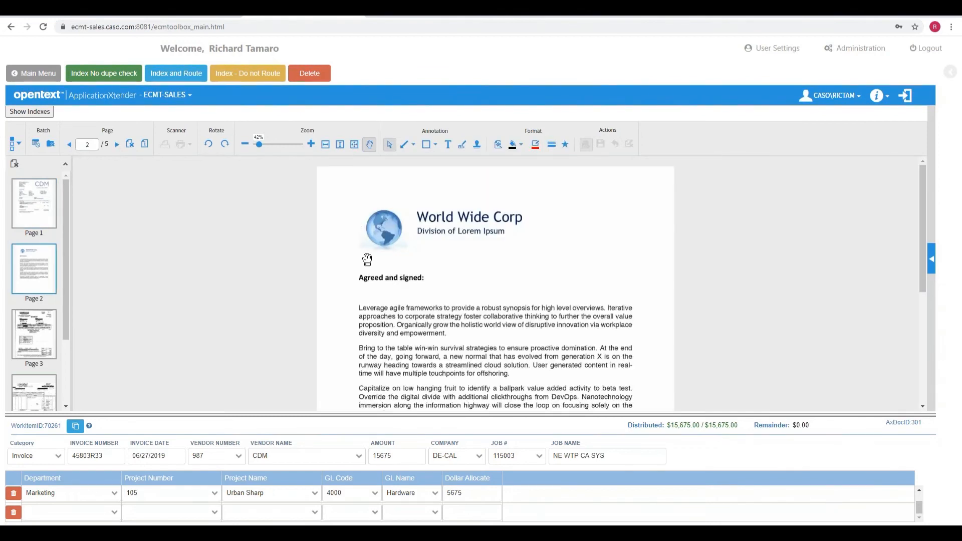
pyautogui.click(178, 75)
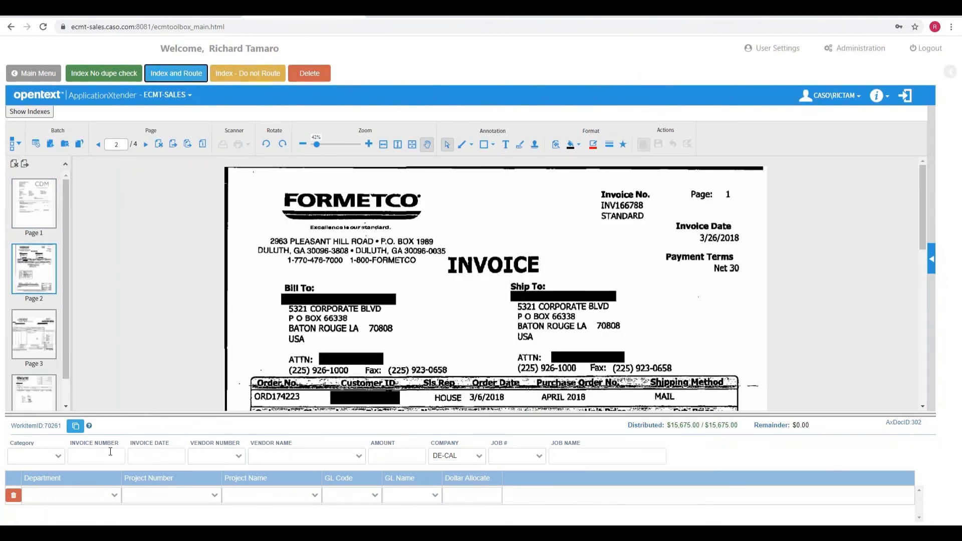
# Step: Set the category of the new, empty index record to PO
pyautogui.click(57, 457)
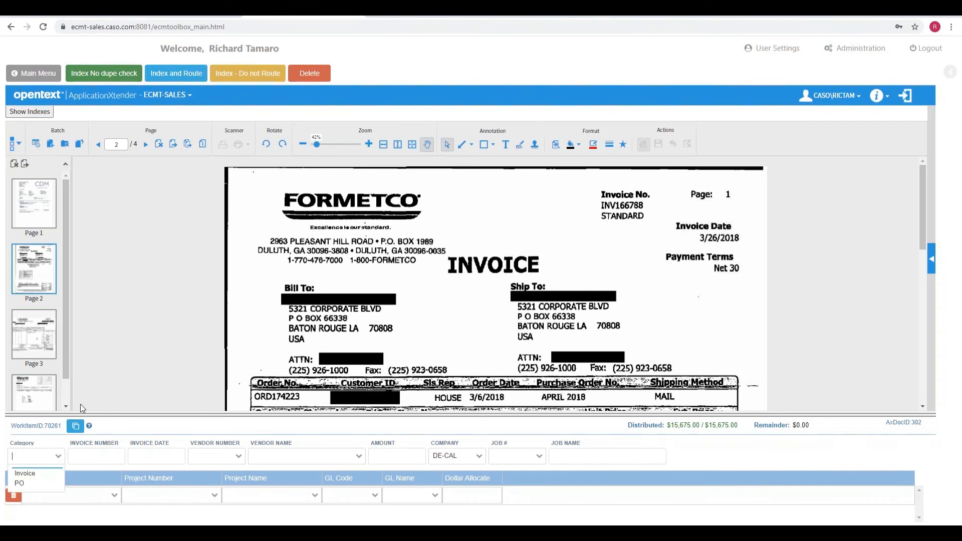
pyautogui.click(113, 369)
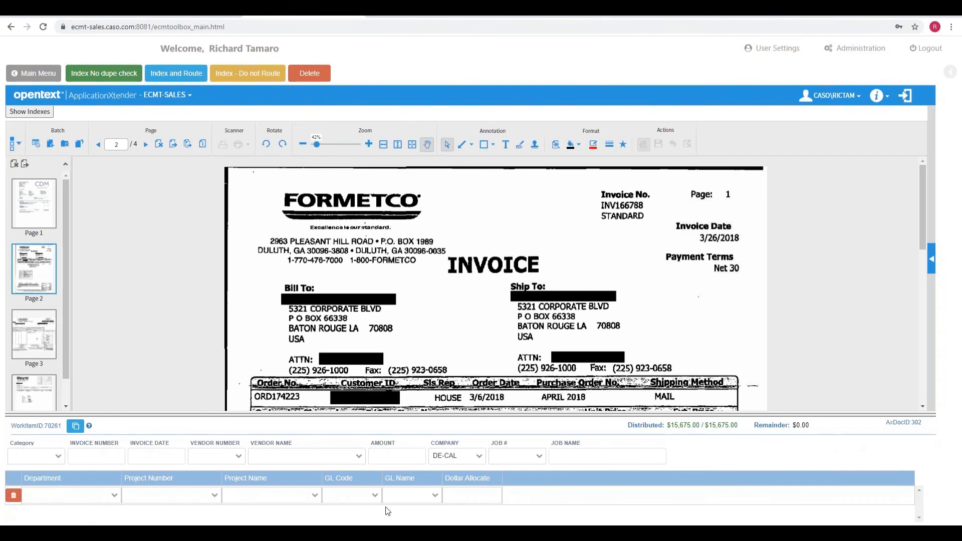
pyautogui.click(59, 457)
pyautogui.click(32, 482)
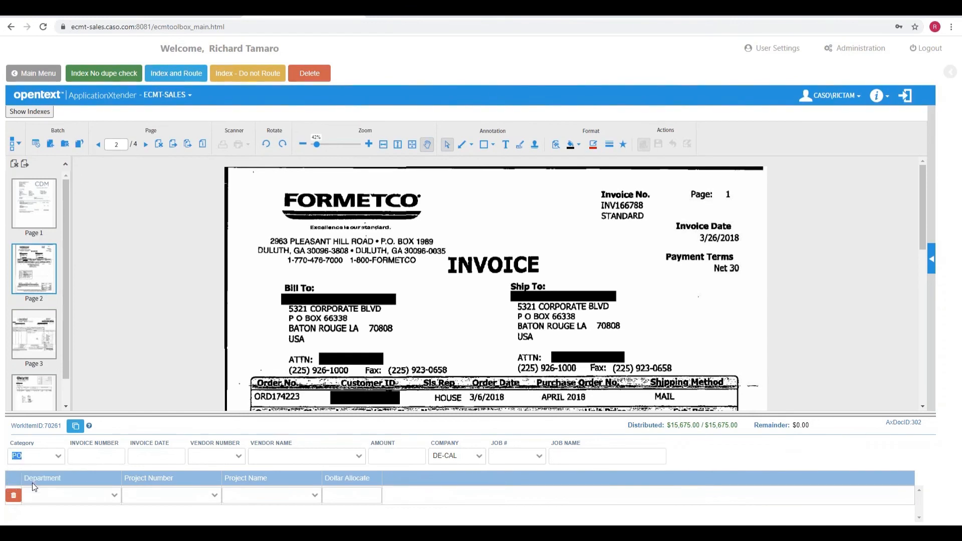